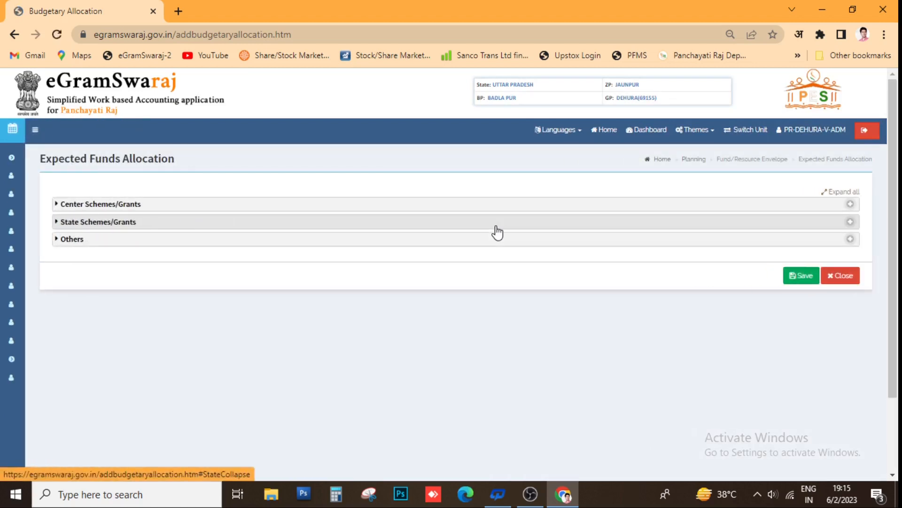
Set the general allocation of Swachh Bharat Mission's Solid Liquid Waste Management to 0 under Center Schemes/Grants and save the expected funds
click(149, 241)
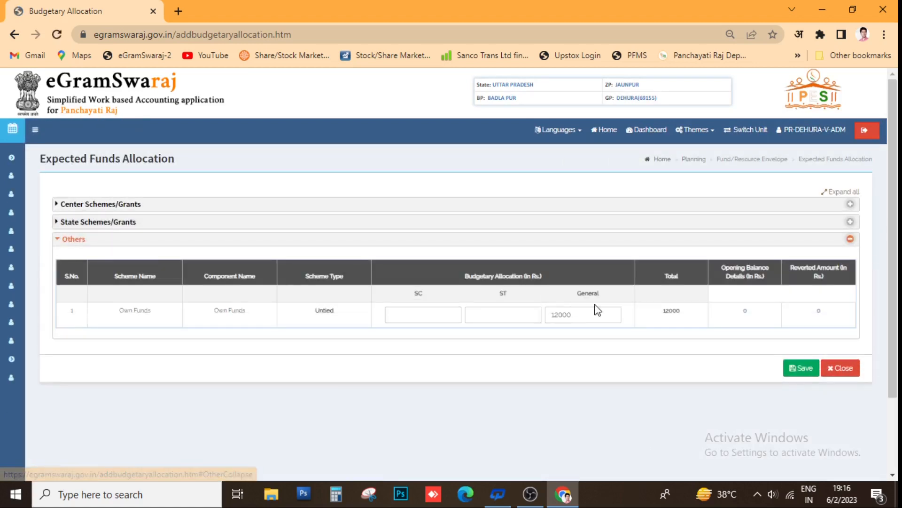
click(106, 207)
scroll(549, 355, down, 12)
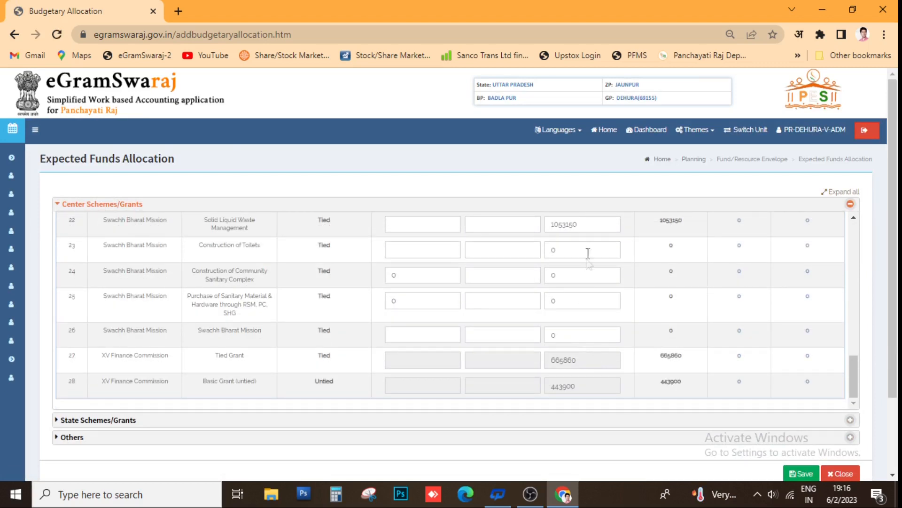
drag(579, 224, 535, 226)
text(0)
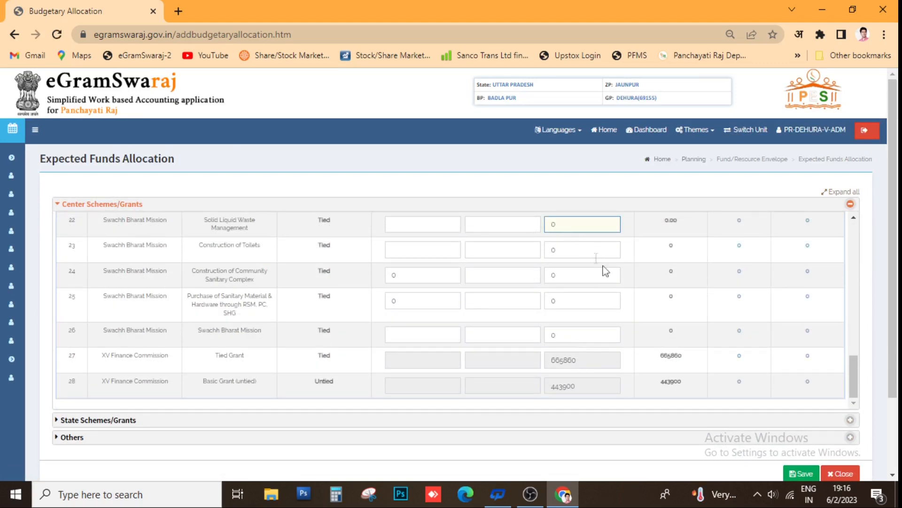
click(802, 474)
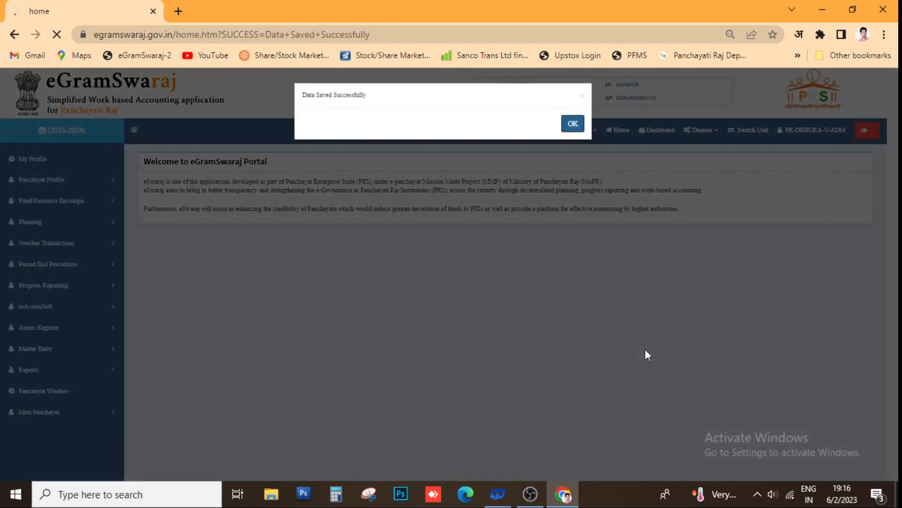
key(Return)
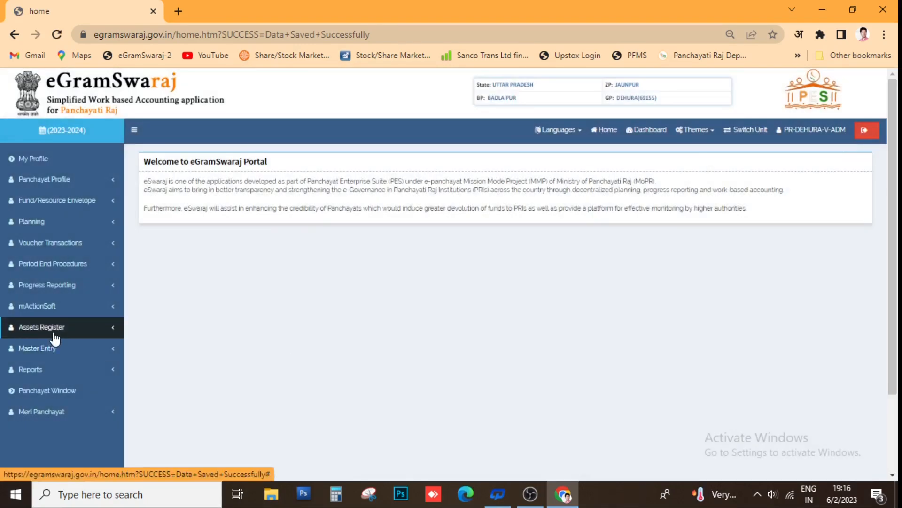
Open Register Technical Sanction and retrieve the activities of type Public Works
click(55, 288)
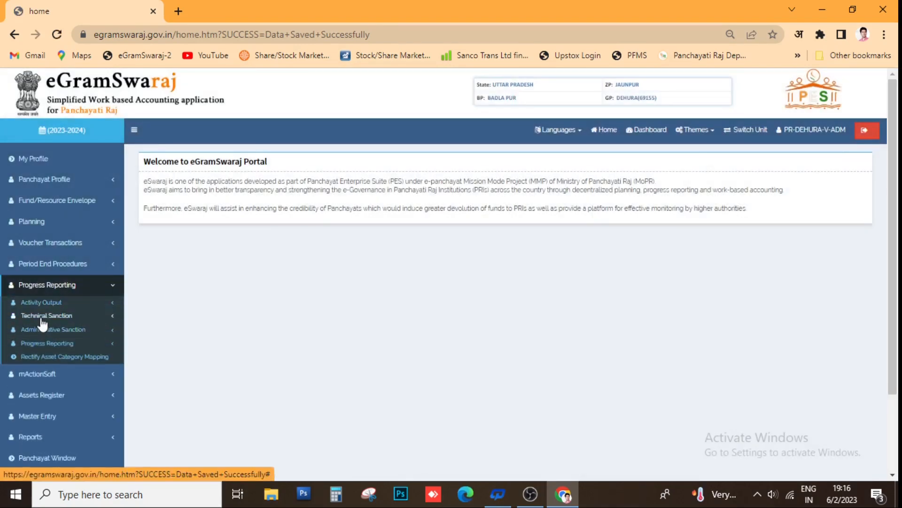
click(46, 316)
click(37, 329)
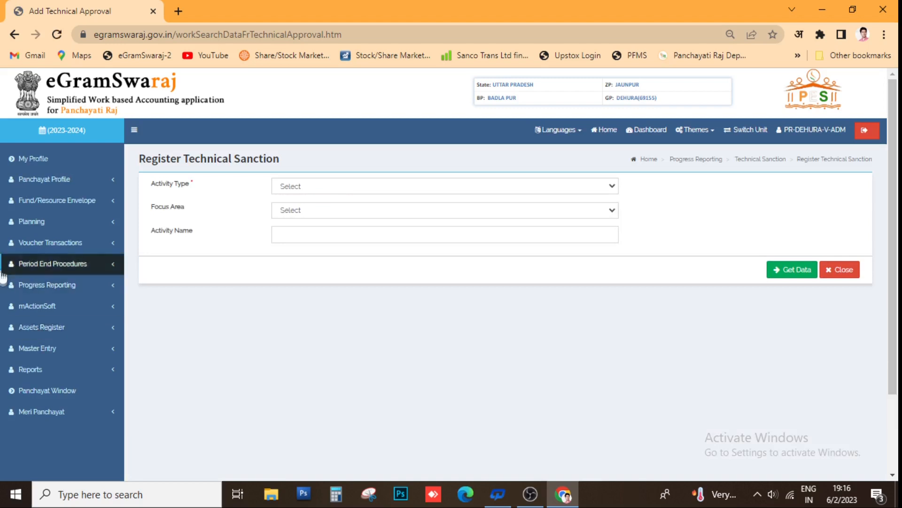
click(285, 190)
click(298, 205)
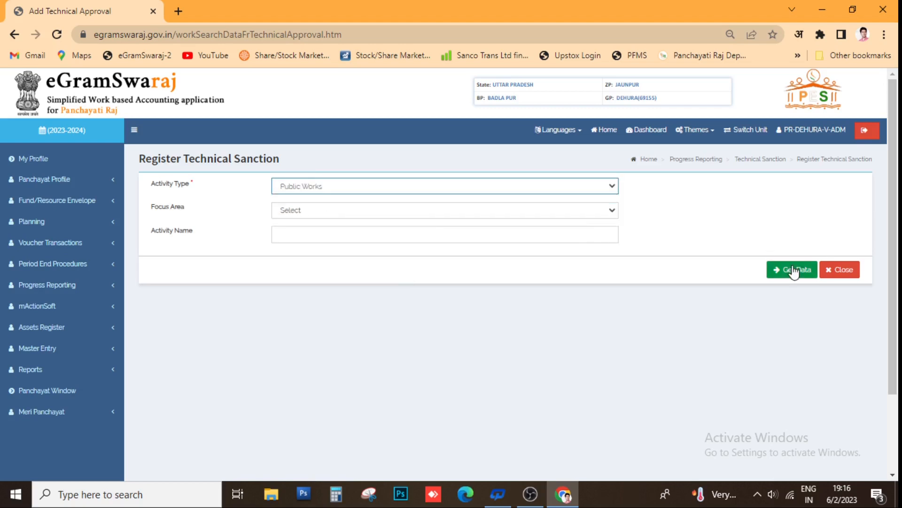
click(794, 271)
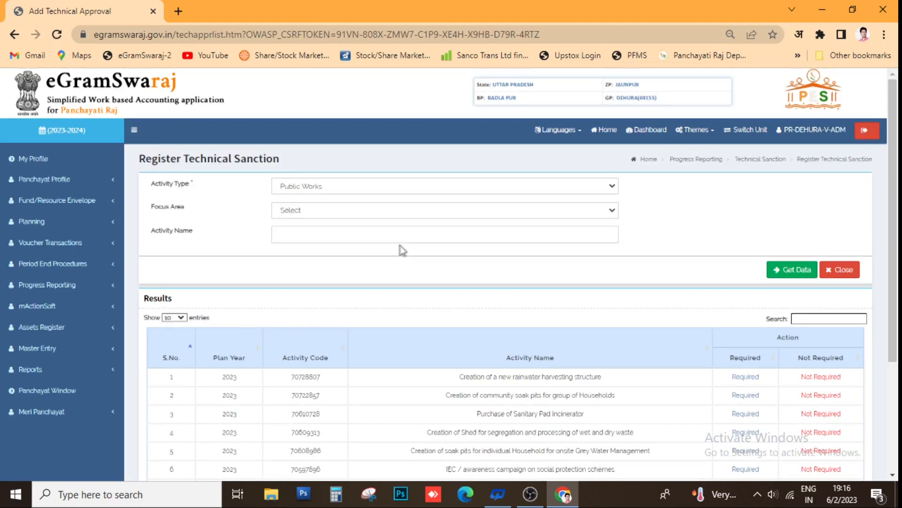
Show 100 entries and mark technical sanction as required for the activity "Creation of community soak pits for group of Households"
scroll(541, 357, down, 3)
click(174, 185)
click(173, 223)
scroll(534, 282, down, 2)
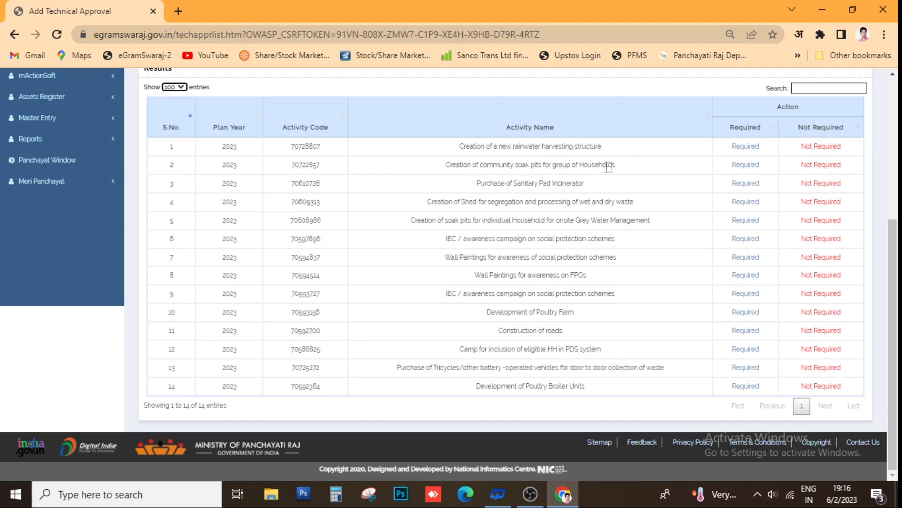
click(738, 165)
key(Return)
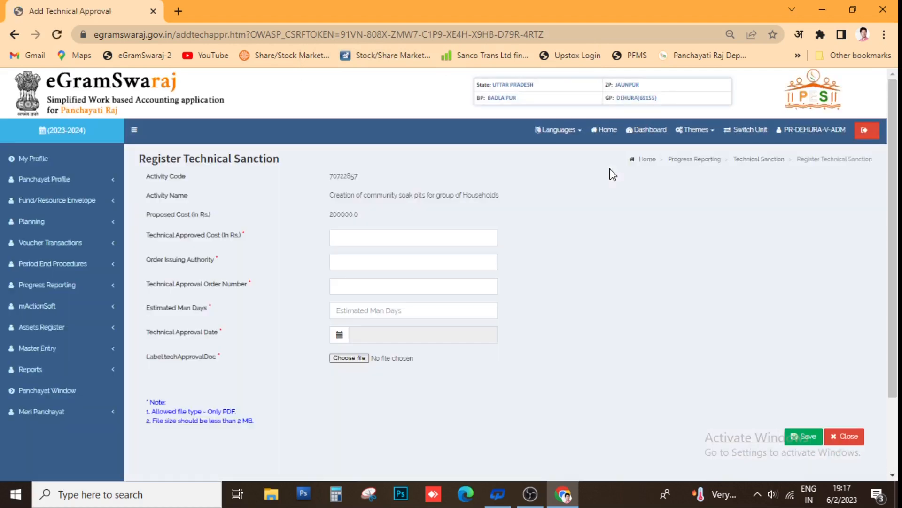
Enter technical approved cost 400000, issuing authority "ce", the approval order number and 15 estimated man days
click(353, 236)
text(400000)
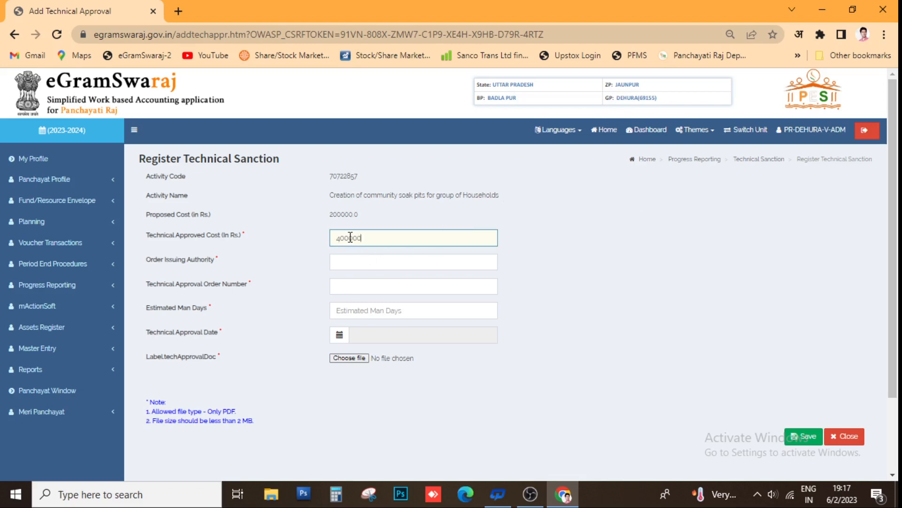
click(357, 261)
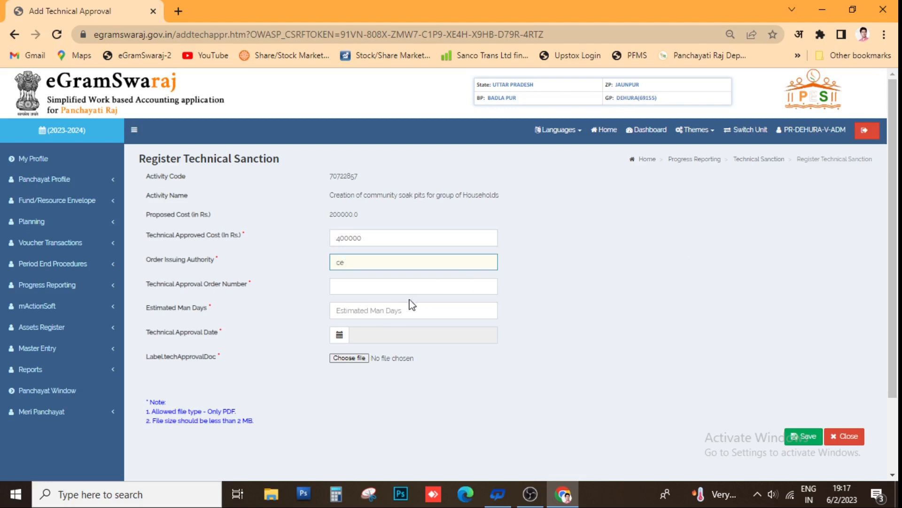
click(358, 285)
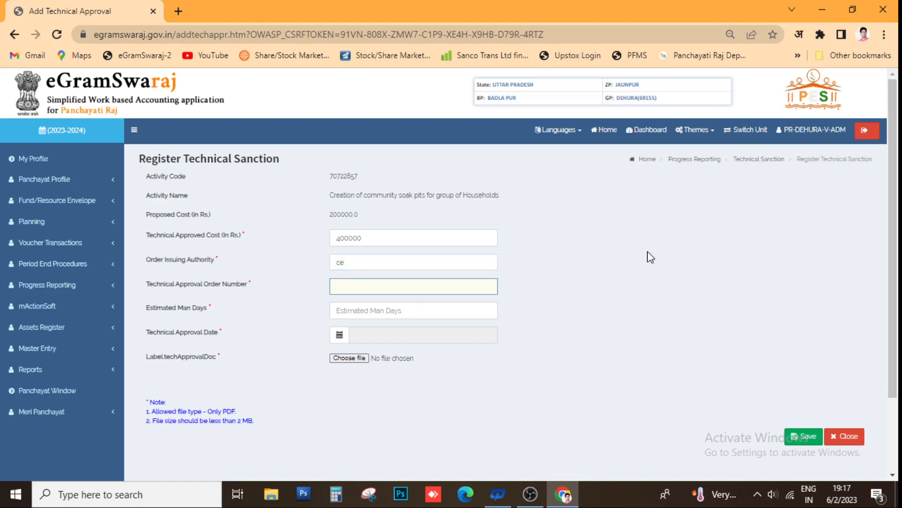
text(125)
key(Tab)
text(15)
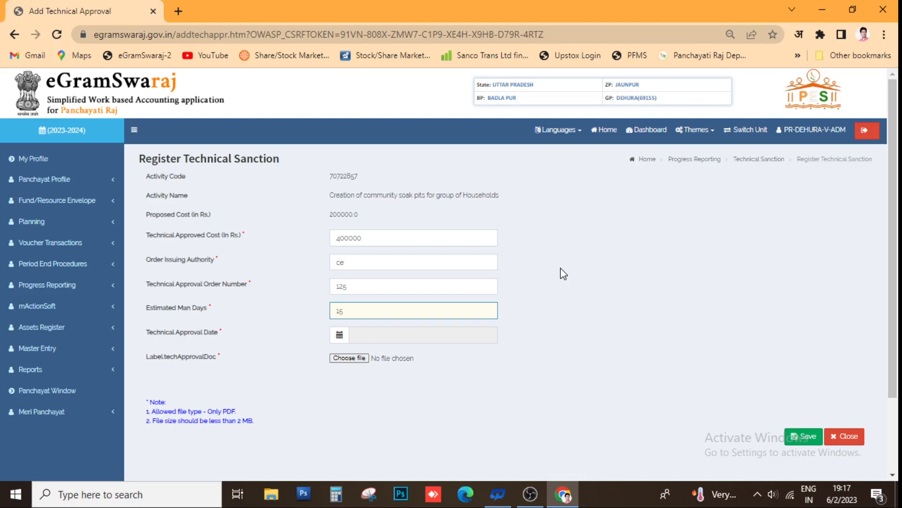
Choose the technical approval date, attach the approval document and save the technical sanction
click(375, 335)
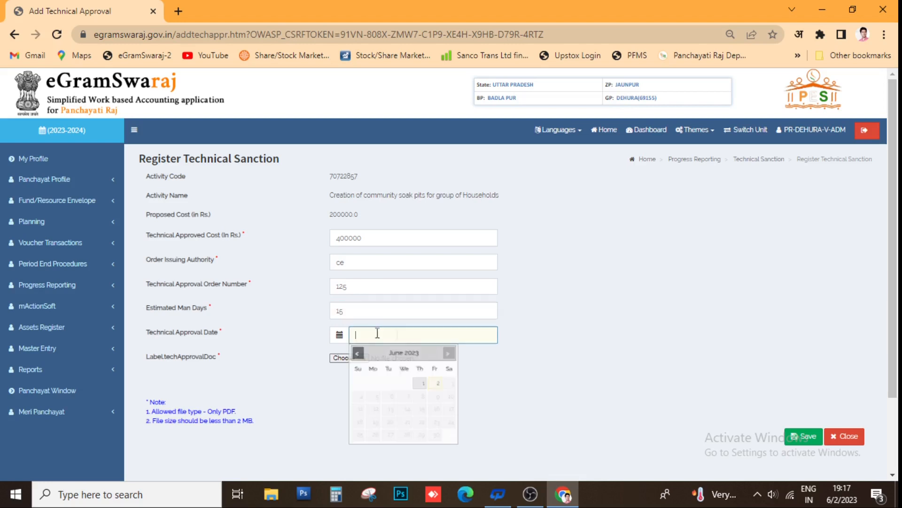
click(358, 353)
click(358, 353)
click(434, 396)
click(352, 358)
click(223, 232)
click(443, 344)
click(805, 436)
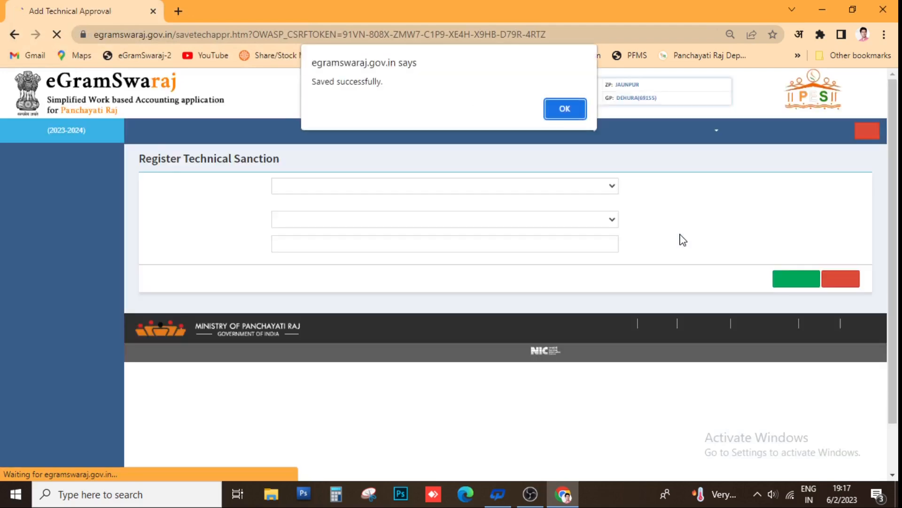
key(Return)
Open Register Administrative Sanction and retrieve the activities of type Public Works
click(47, 284)
click(55, 331)
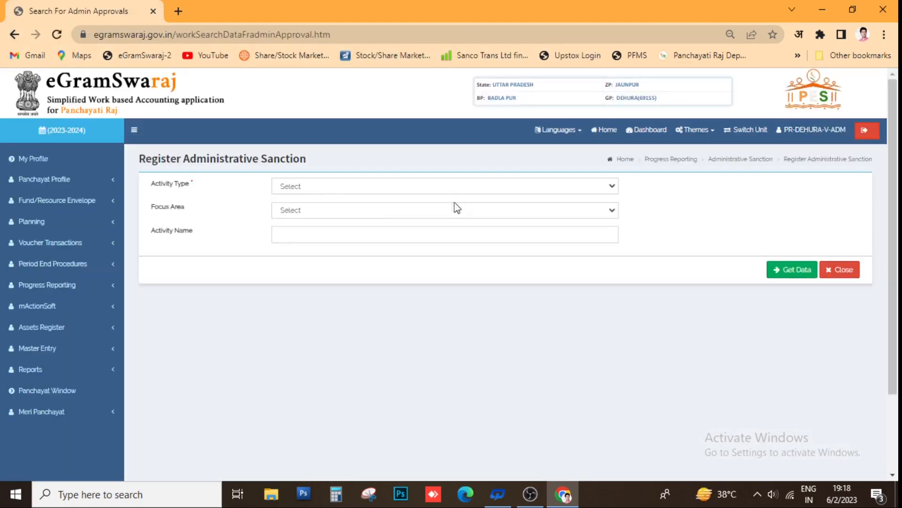
click(454, 187)
click(442, 212)
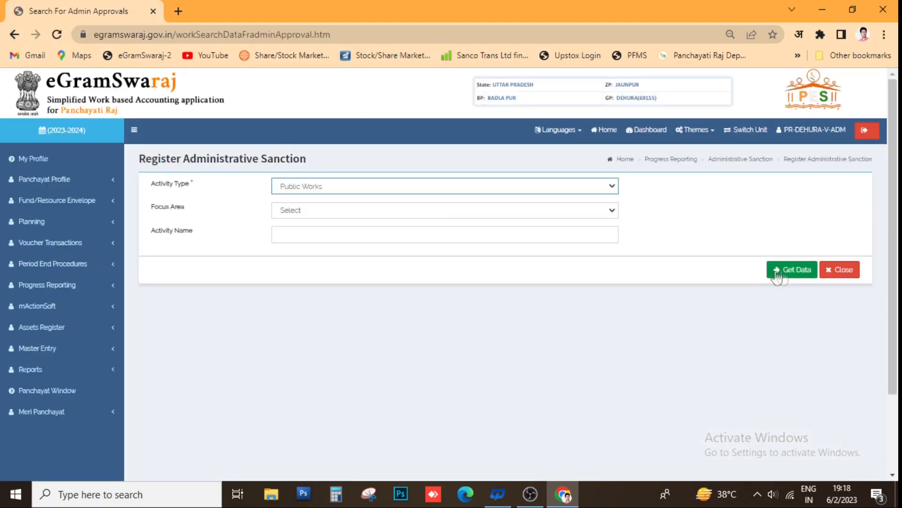
click(778, 272)
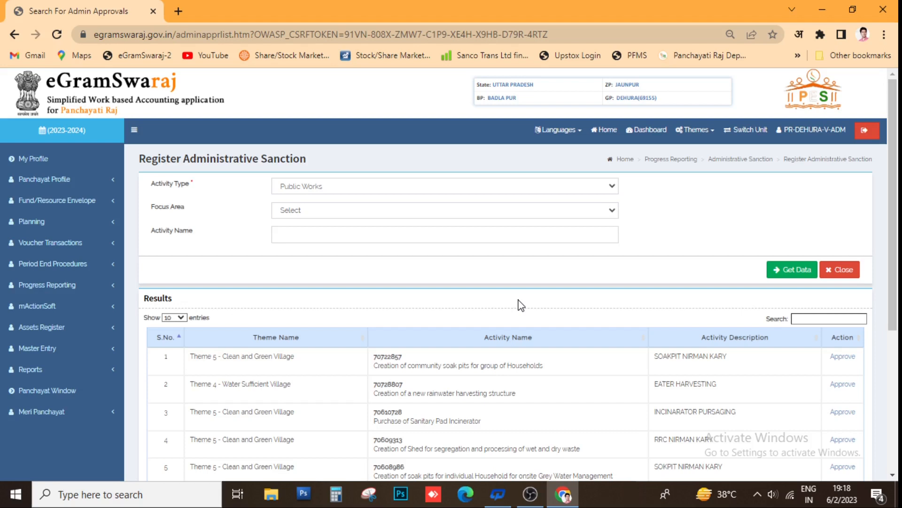
Show 100 entries and start the administrative approval for "Creation of community soak pits for group of Households"
scroll(383, 232, down, 3)
click(174, 185)
click(175, 220)
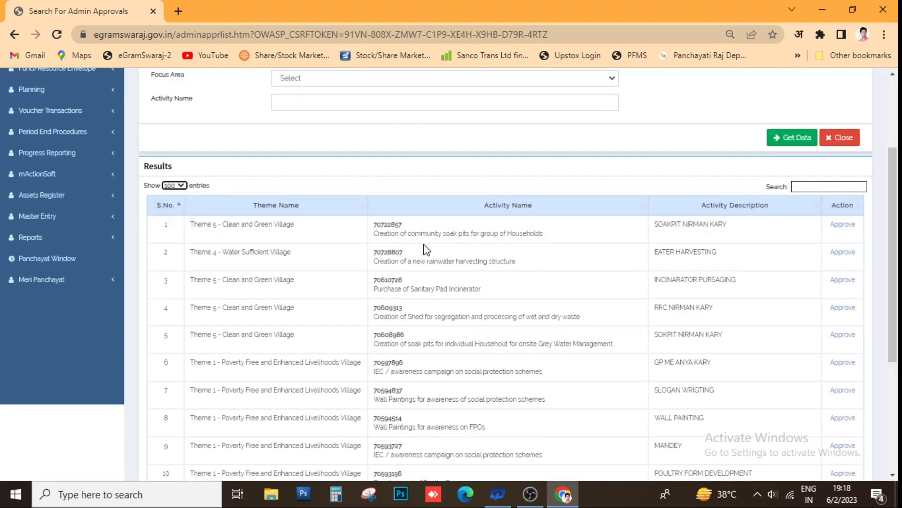
click(843, 224)
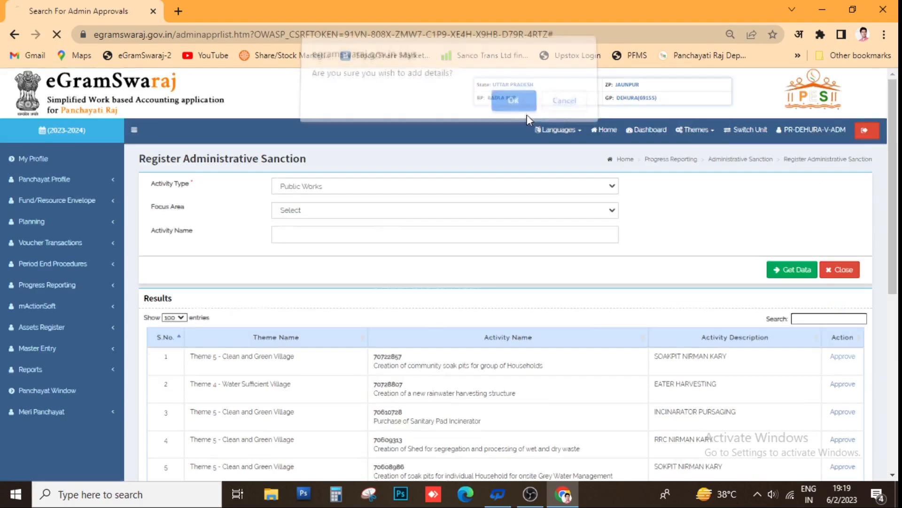
key(Return)
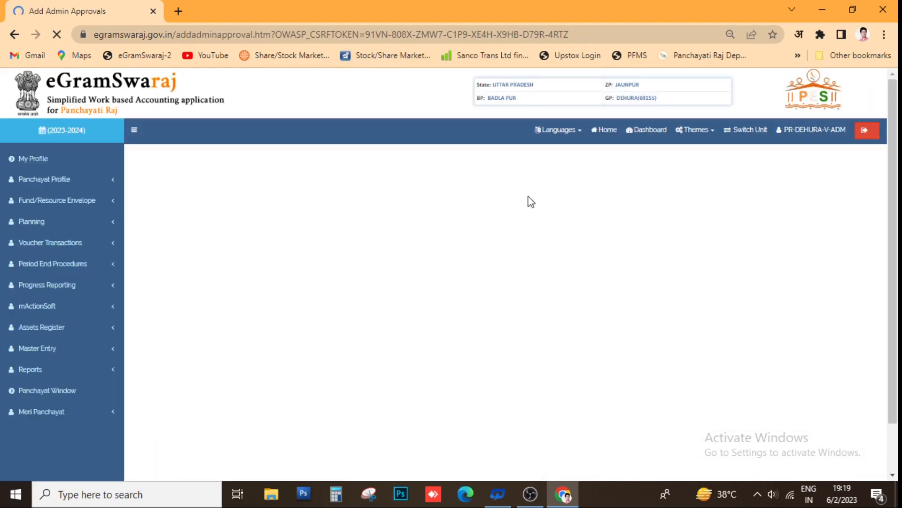
Add a second fund allocation row for the 5th State Finance Commission scheme, component Development, with a general amount of 200000
scroll(528, 196, down, 2)
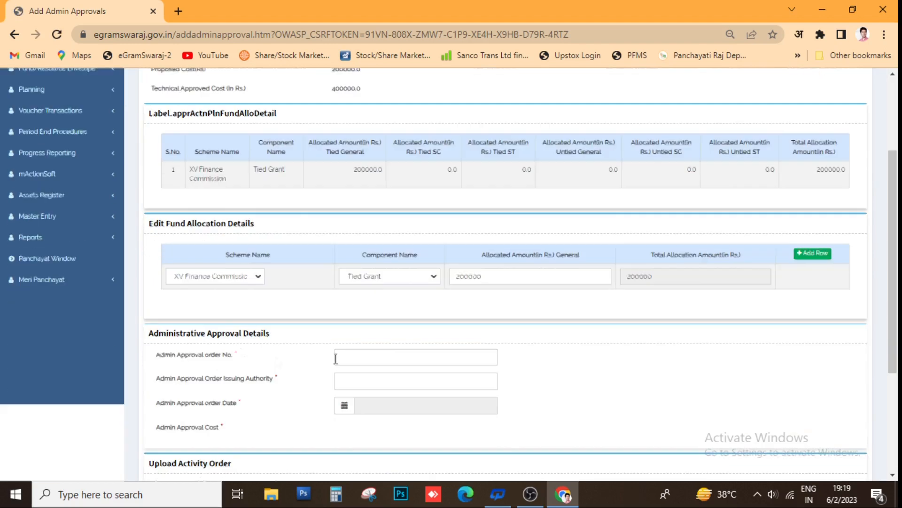
click(260, 276)
click(211, 276)
click(813, 254)
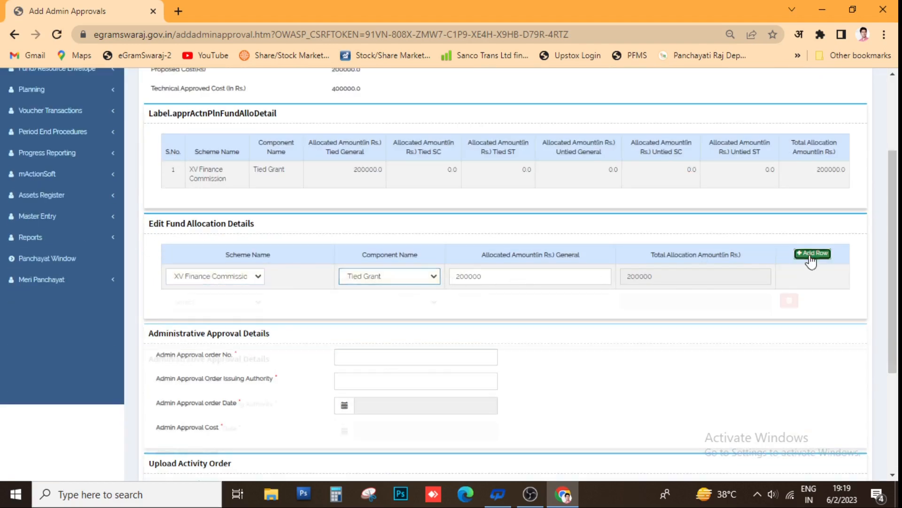
click(215, 301)
click(225, 324)
click(393, 301)
click(371, 326)
key(Tab)
text(200000)
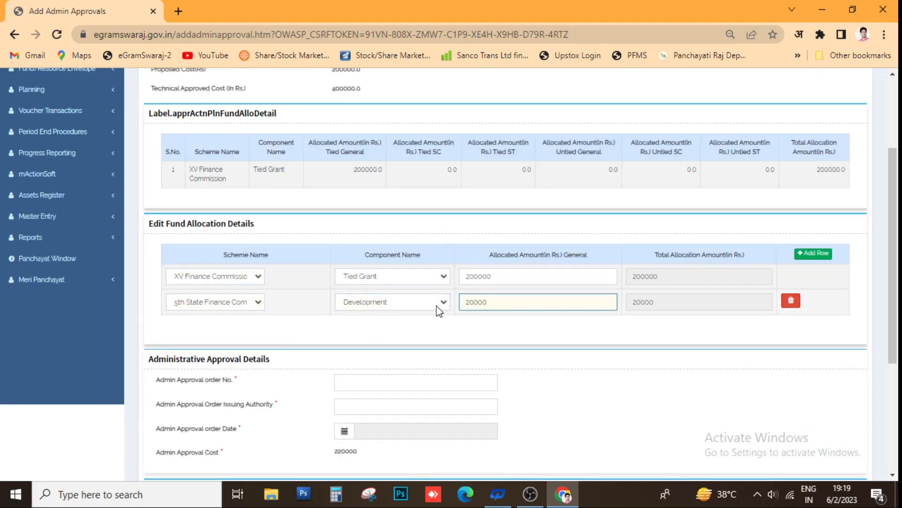
Enter the administrative approval order number and set the order issuing authority to GP
scroll(369, 335, down, 1)
click(353, 316)
text(126)
click(371, 340)
text(GP)
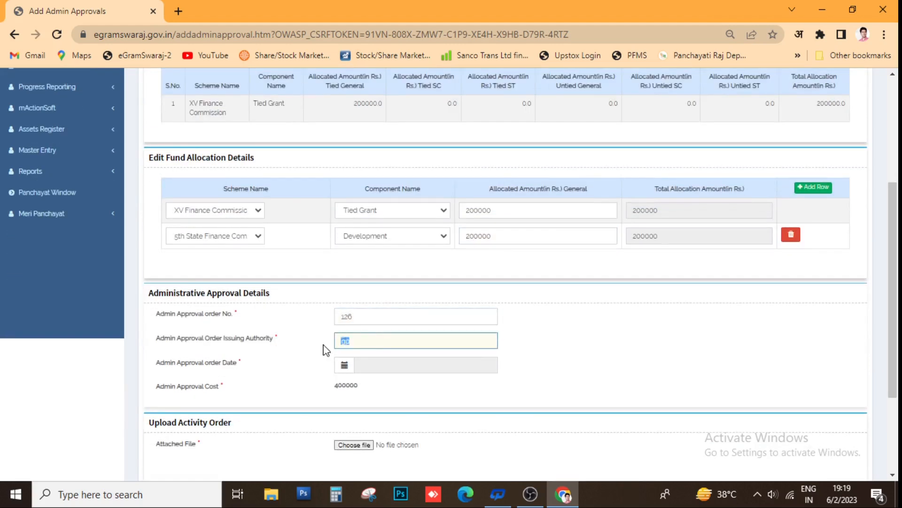
Set the administrative approval order date to 20 April 2023 and save the administrative sanction
click(393, 366)
click(362, 383)
scroll(363, 358, down, 1)
click(362, 317)
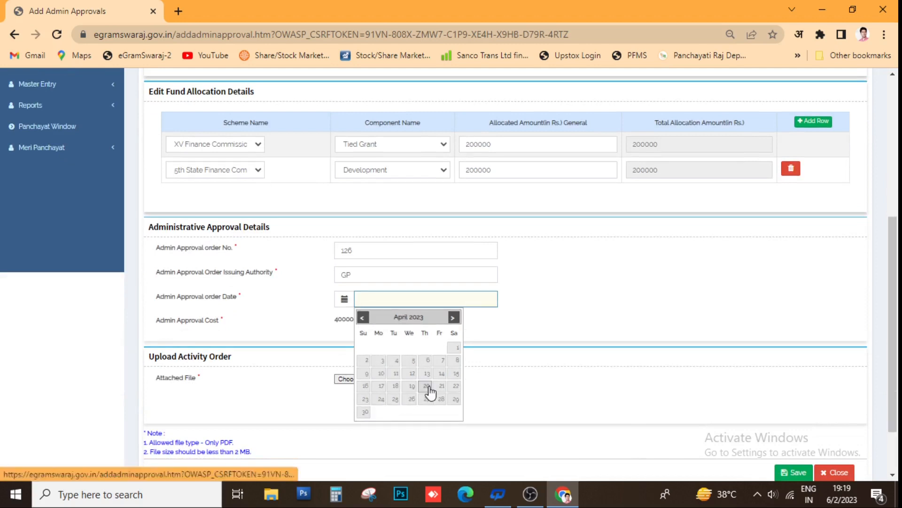
click(426, 386)
click(794, 472)
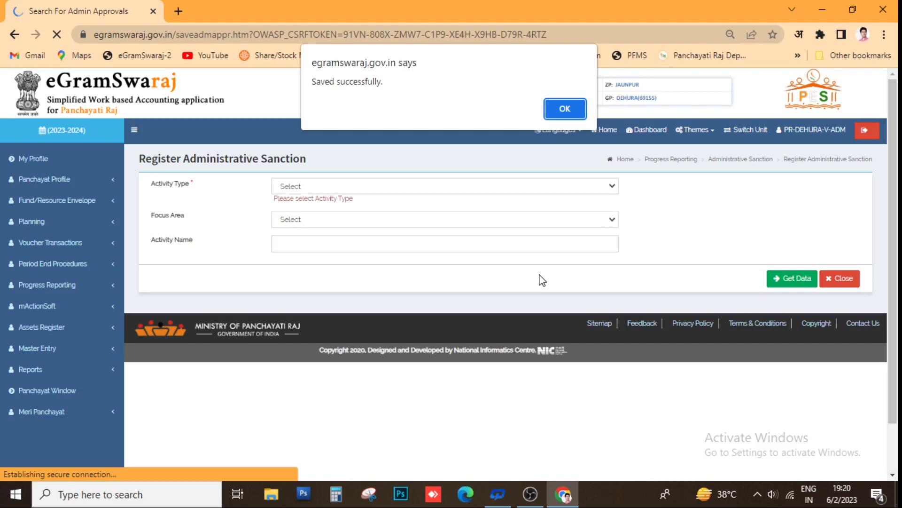
key(Return)
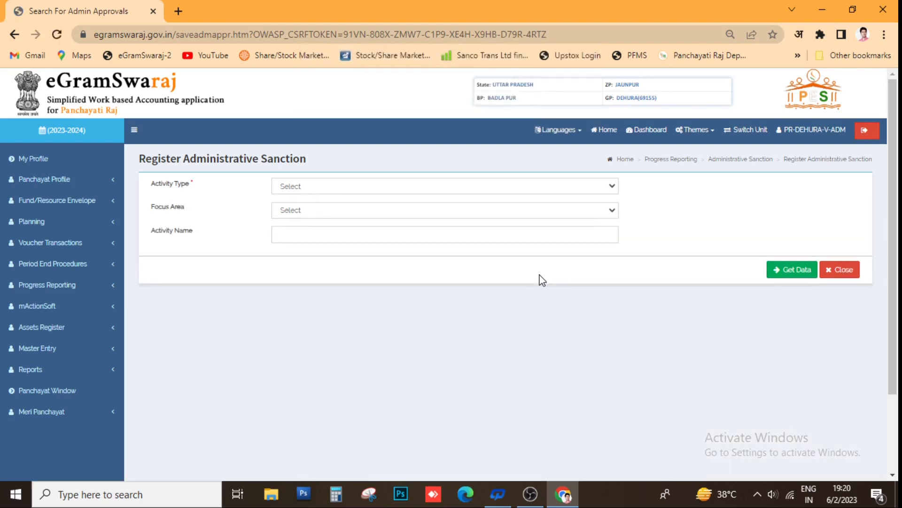
Open Register Progress Reporting and retrieve the activities of type Public Works
click(47, 285)
click(47, 343)
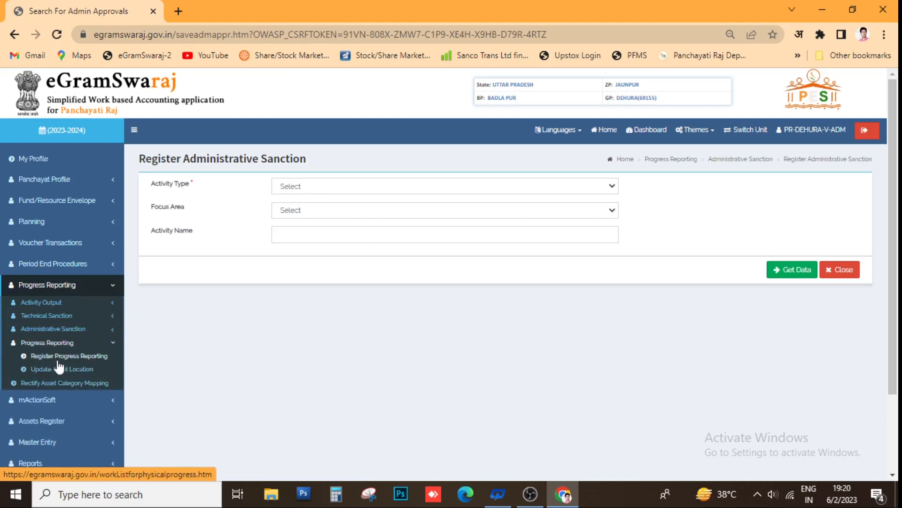
click(62, 369)
click(320, 186)
click(320, 209)
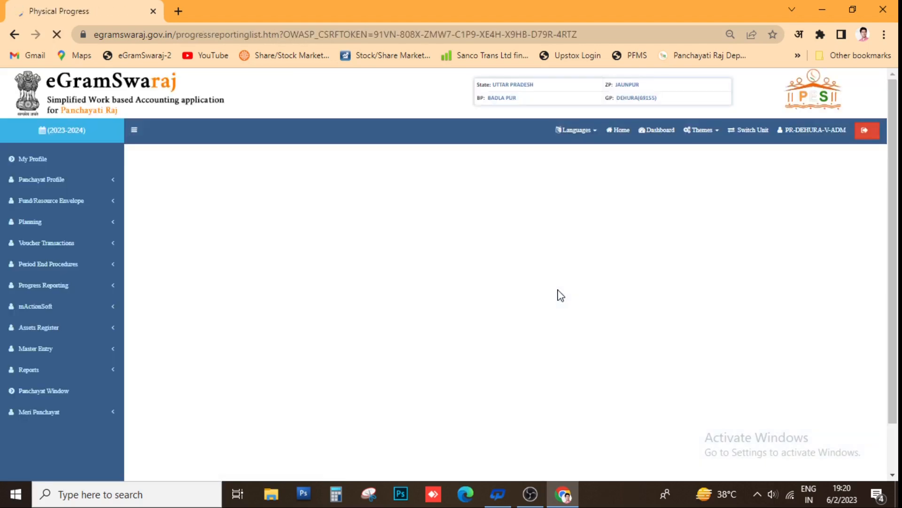
Open the activity status change for "Creation of community soak pits for group of Households"
scroll(557, 290, down, 1)
click(594, 283)
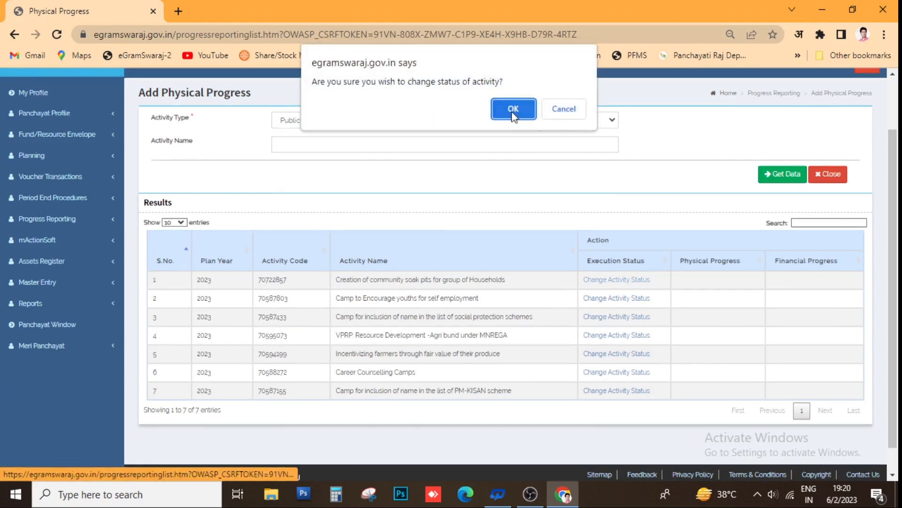
click(512, 109)
Set the activity status to Ongoing with a status change date of 25 April 2023 and save the change
click(316, 224)
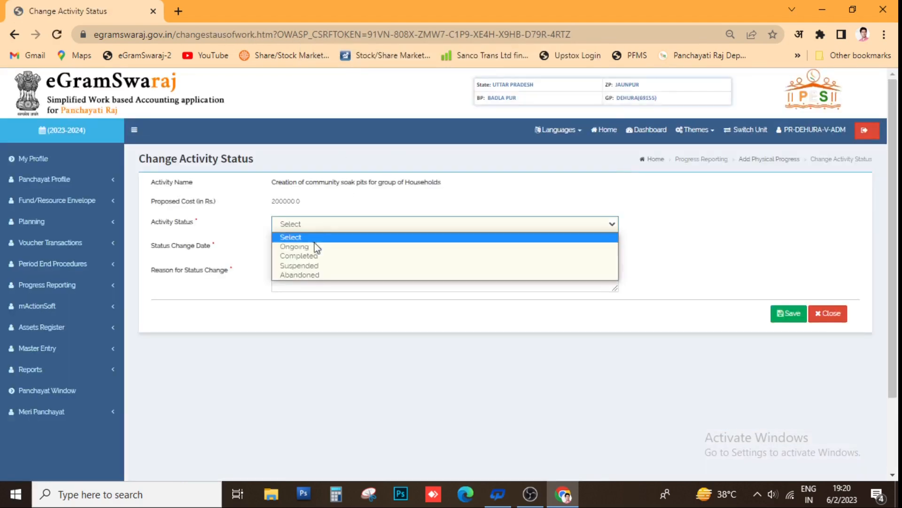
click(315, 246)
click(317, 248)
click(280, 270)
click(281, 268)
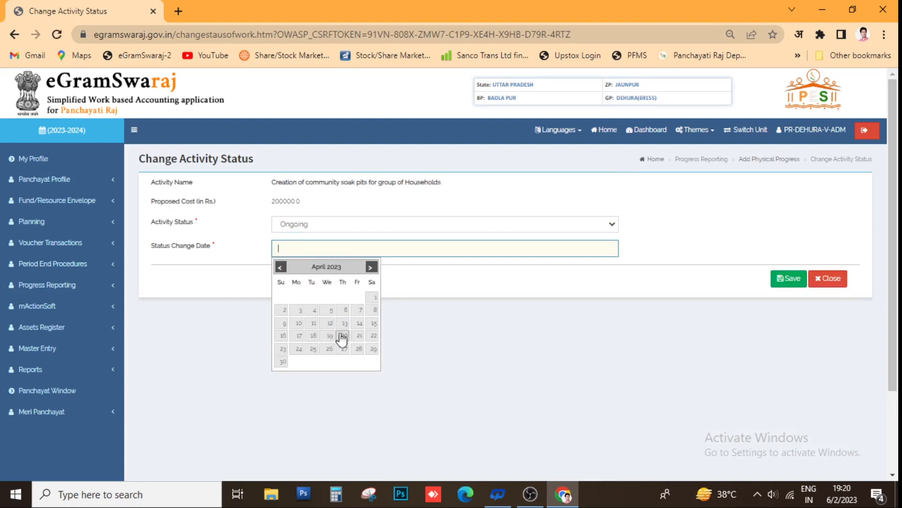
click(313, 348)
click(787, 278)
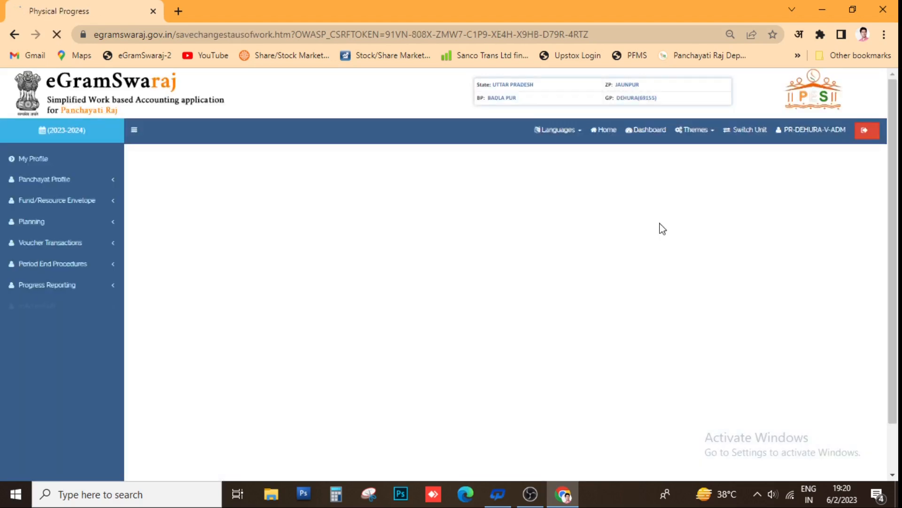
key(Return)
Retrieve the Public Works activities again and open the physical progress entry for "Creation of community soak pits for group of Households"
click(342, 185)
click(339, 208)
click(796, 243)
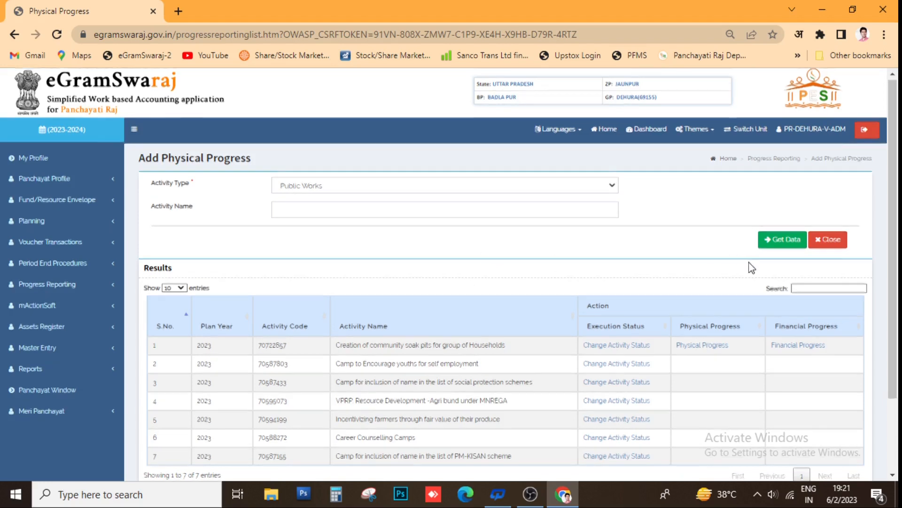
scroll(749, 266, down, 2)
click(705, 280)
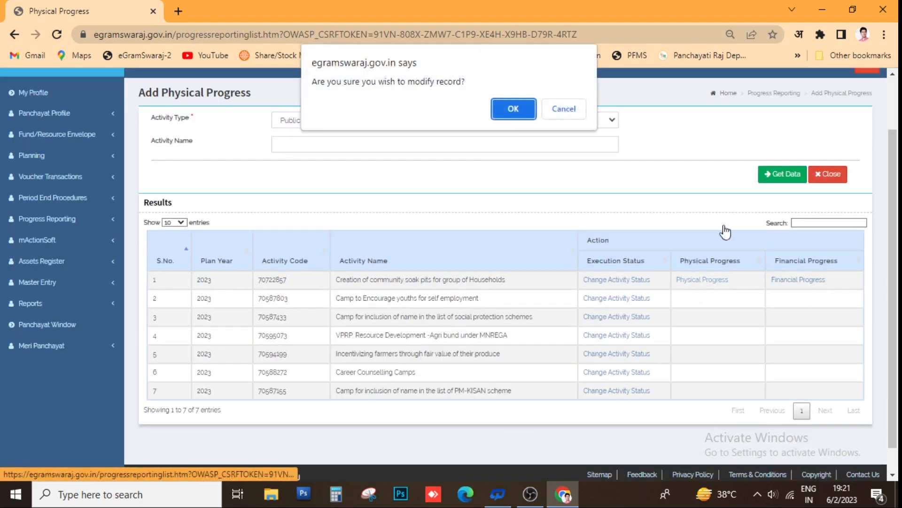
click(520, 113)
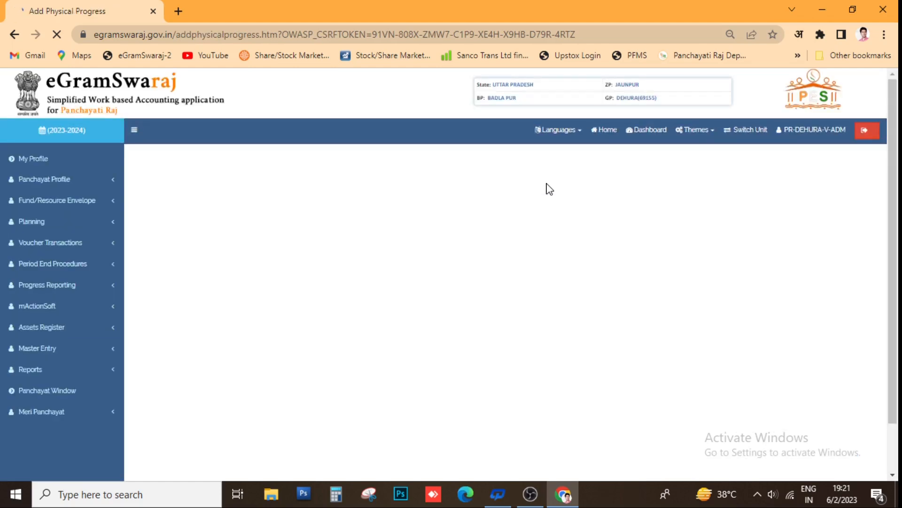
Set the Dehura asset's work stage to Onset of work with a work stage date of 30 May 2023
scroll(544, 185, down, 3)
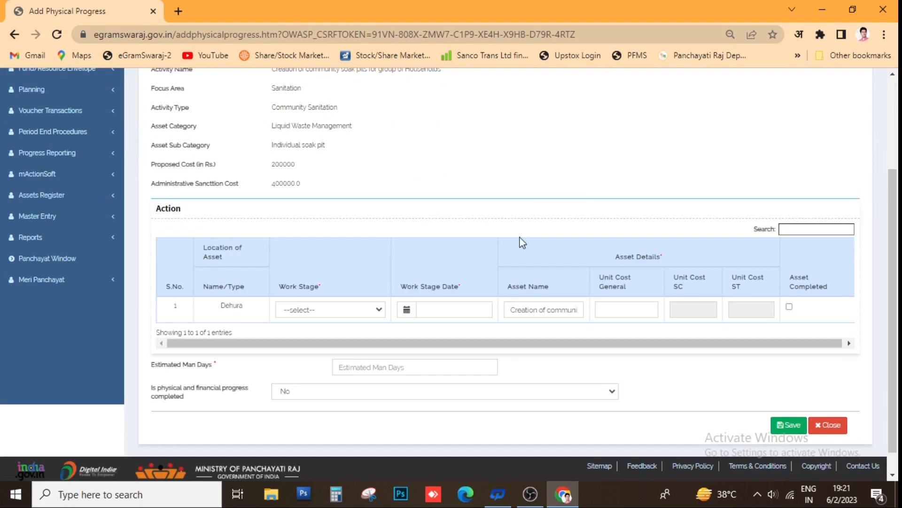
click(367, 310)
click(338, 332)
click(429, 308)
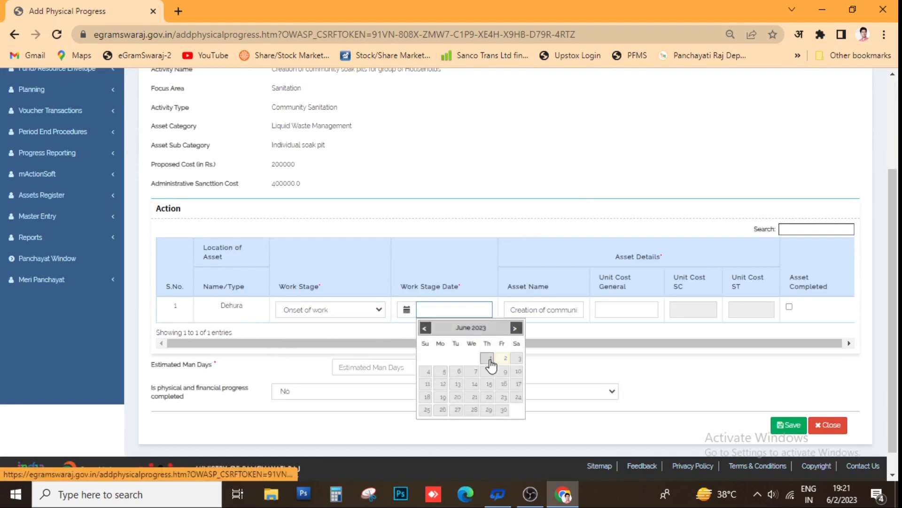
click(425, 329)
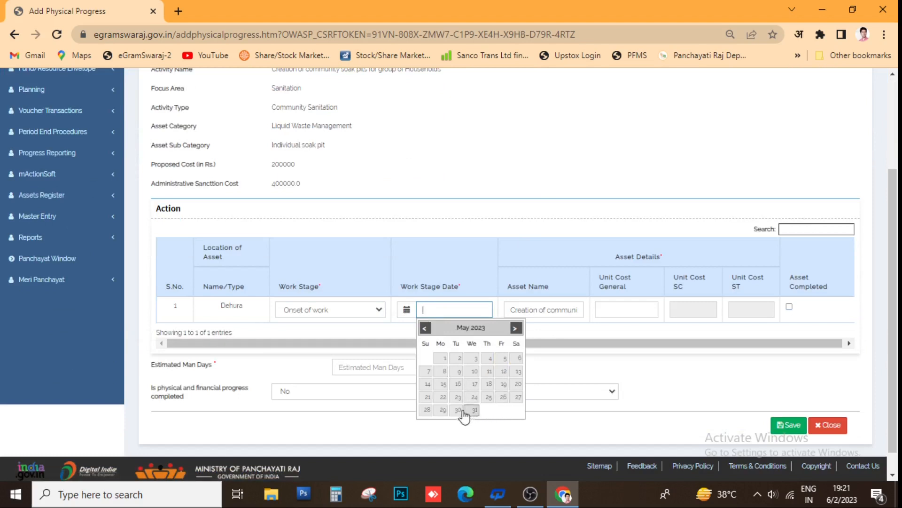
click(456, 409)
Set the estimated man days to 15 and try to save the physical progress
click(532, 310)
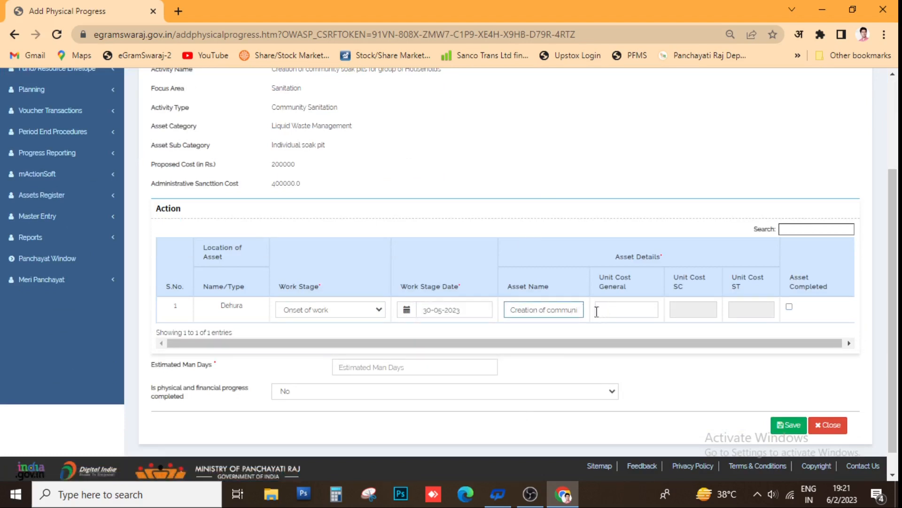
click(515, 310)
click(361, 371)
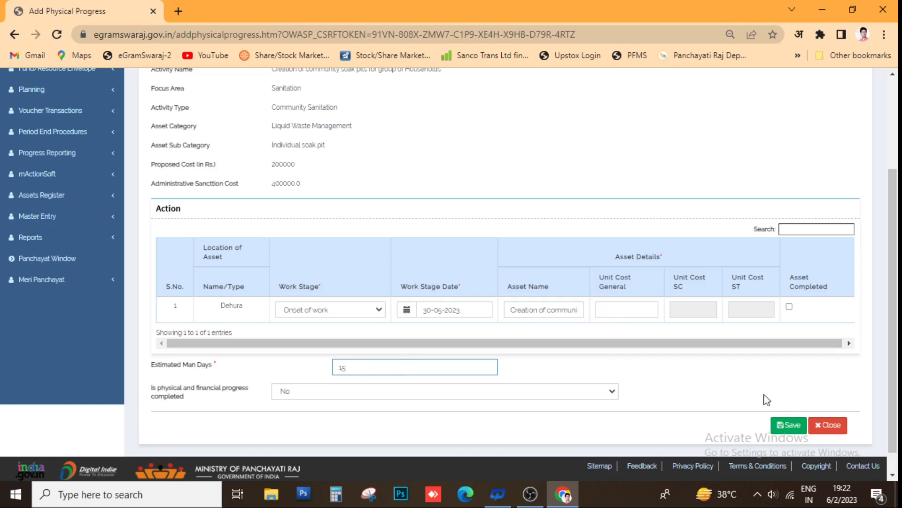
click(789, 426)
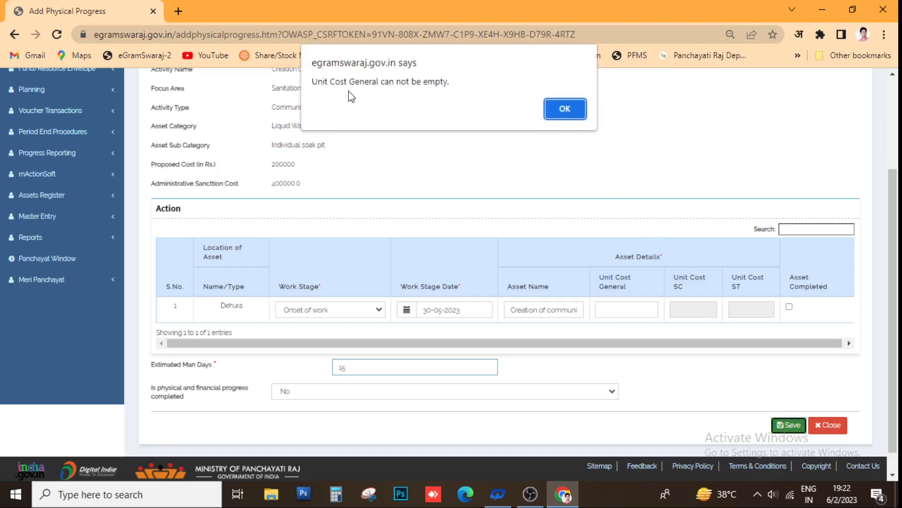
click(562, 109)
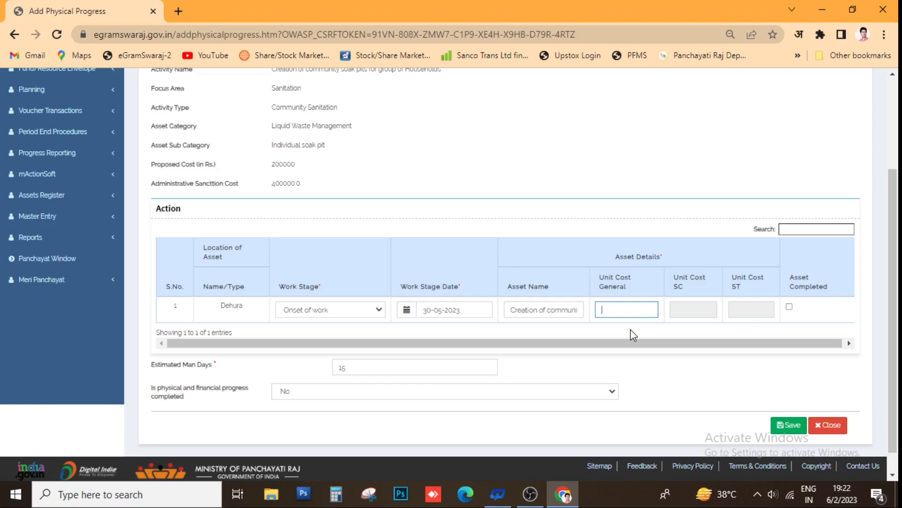
click(537, 309)
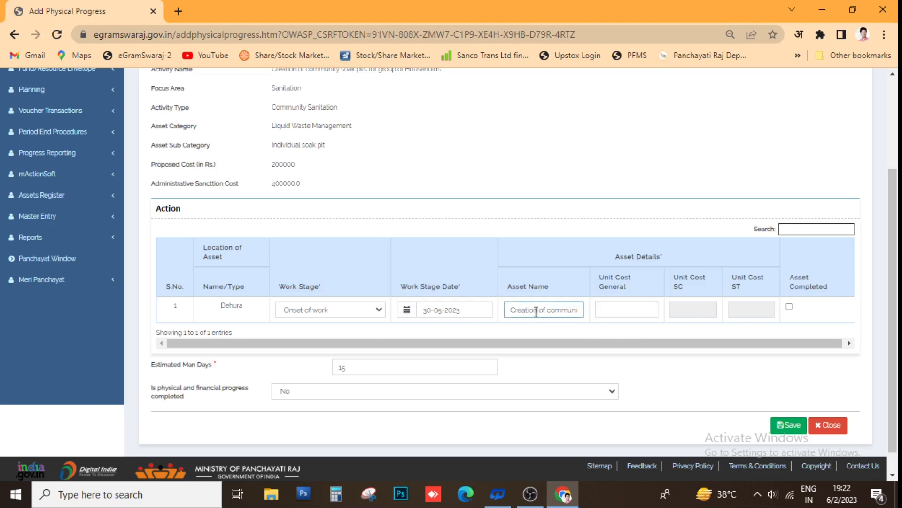
double_click(536, 312)
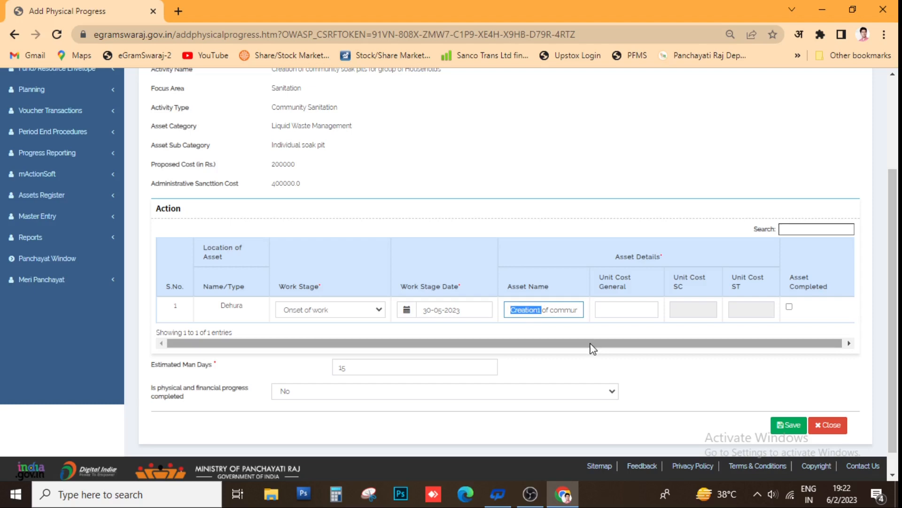
key(ctrl+z)
Try to save the physical progress with a general unit cost of 200000
click(606, 309)
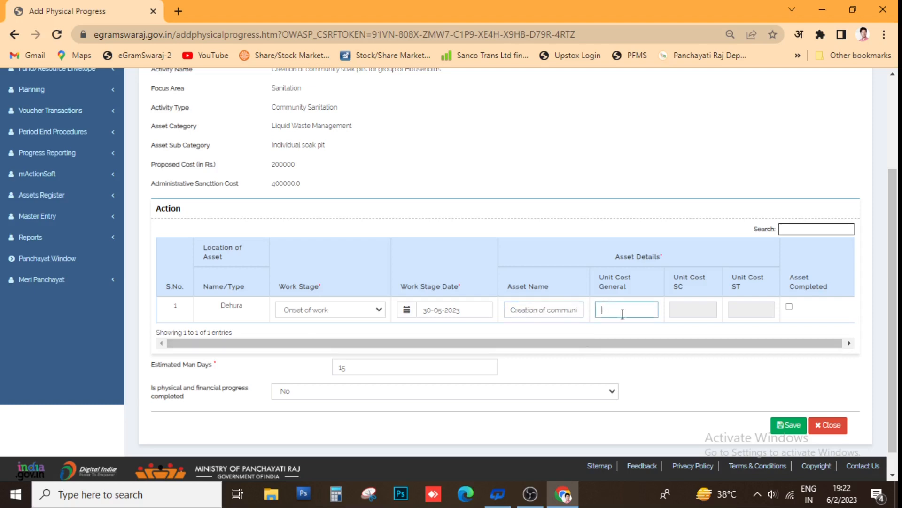
text(200000)
click(787, 424)
click(581, 112)
Set the general unit cost to 400000 and save the physical progress
drag(629, 309, 580, 309)
text(400000)
click(789, 425)
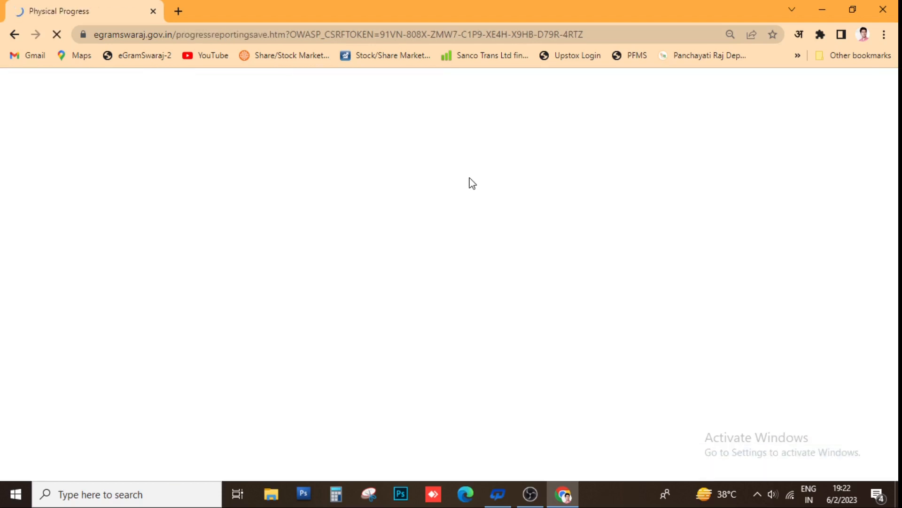